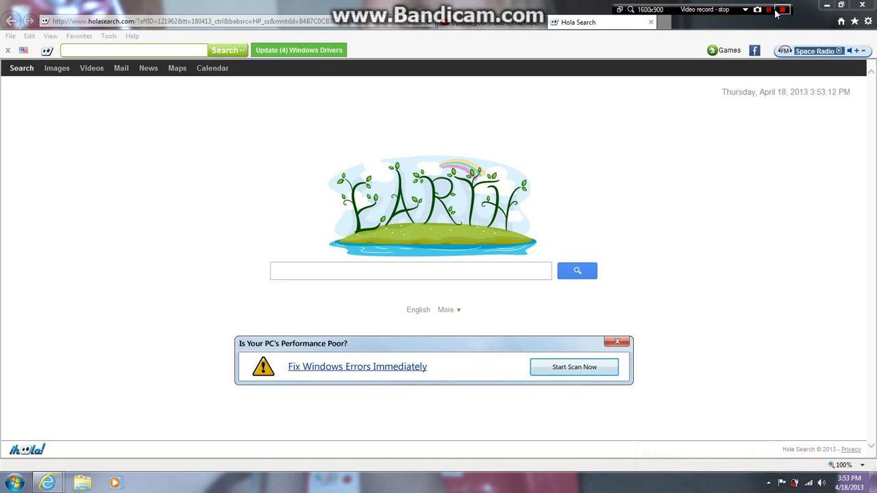
- Replace the Hola Search address with google.com and load the Google home page
{"action": "left_click", "coordinate": [772, 12]}
{"action": "left_click", "coordinate": [494, 5]}
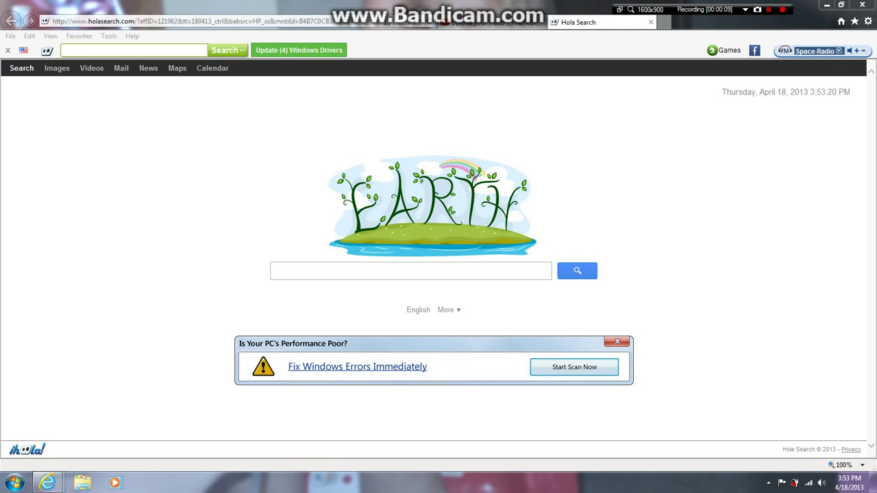
{"action": "type", "text": "g"}
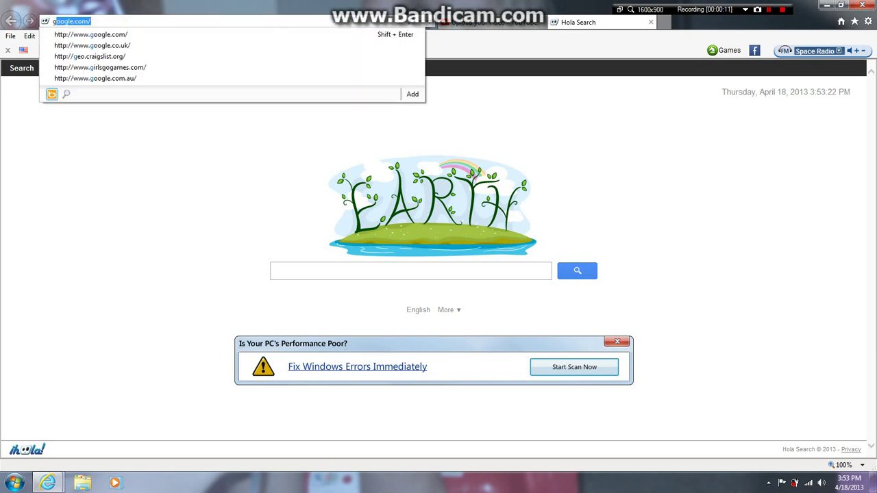
{"action": "type", "text": "oogl"}
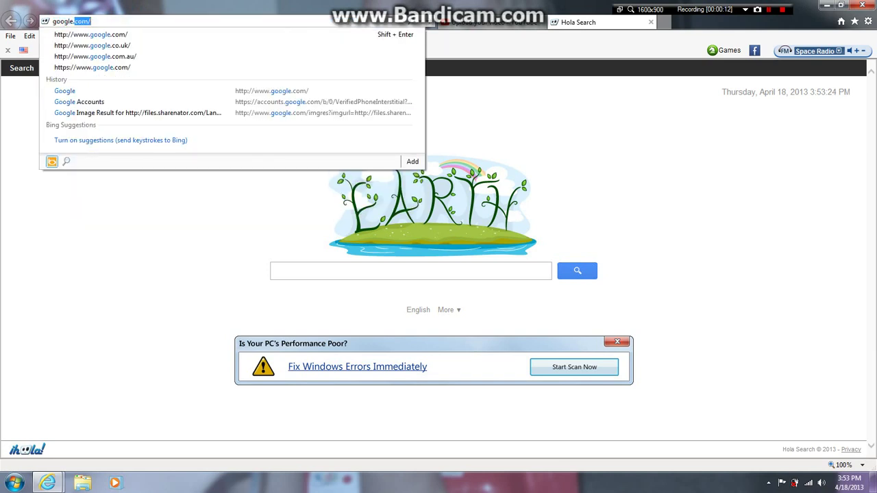
{"action": "type", "text": "e.com"}
{"action": "key", "text": "Return"}
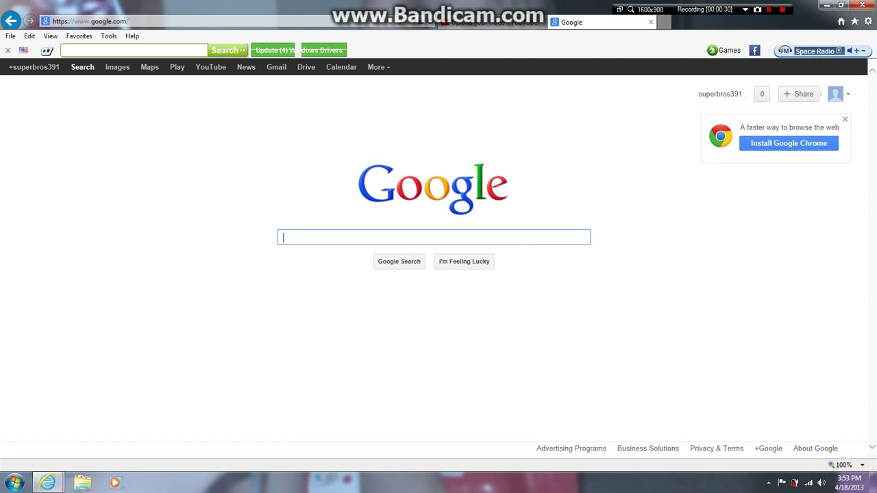
- Search Google for 'roblox studio download 2013'
{"action": "type", "text": "Ro"}
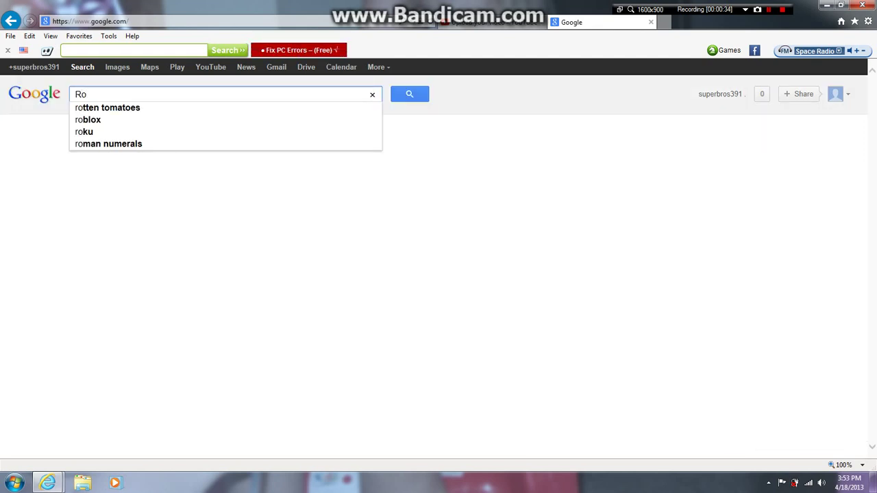
{"action": "type", "text": "blox"}
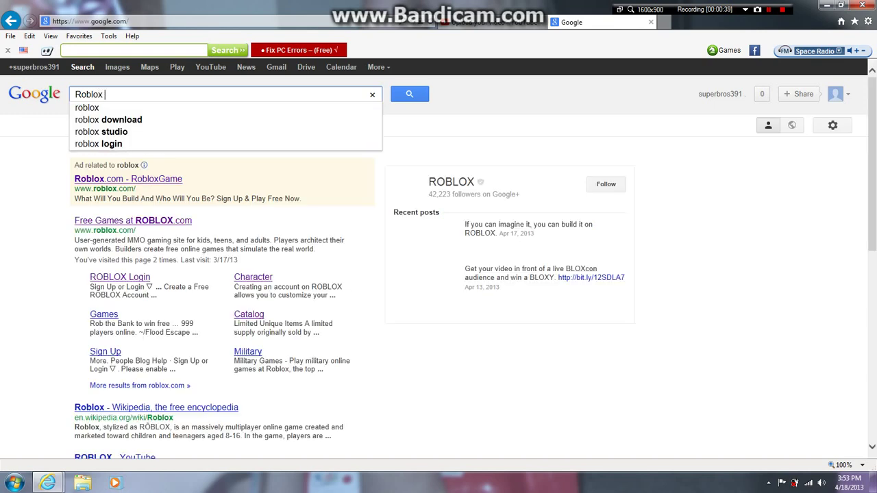
{"action": "key", "text": "BackSpace"}
{"action": "key", "text": "BackSpace"}
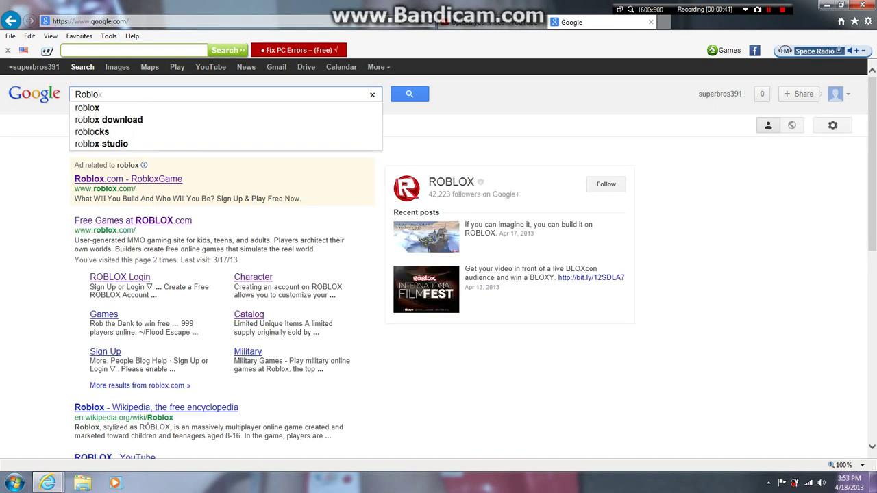
{"action": "key", "text": "BackSpace"}
{"action": "key", "text": "BackSpace"}
{"action": "key", "text": "BackSpace"}
{"action": "key", "text": "BackSpace"}
{"action": "key", "text": "BackSpace"}
{"action": "type", "text": "robl"}
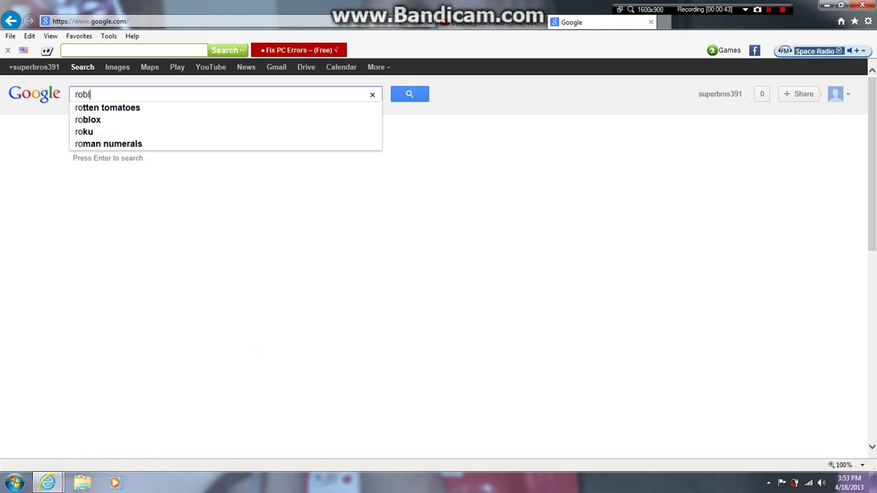
{"action": "type", "text": "ox stu"}
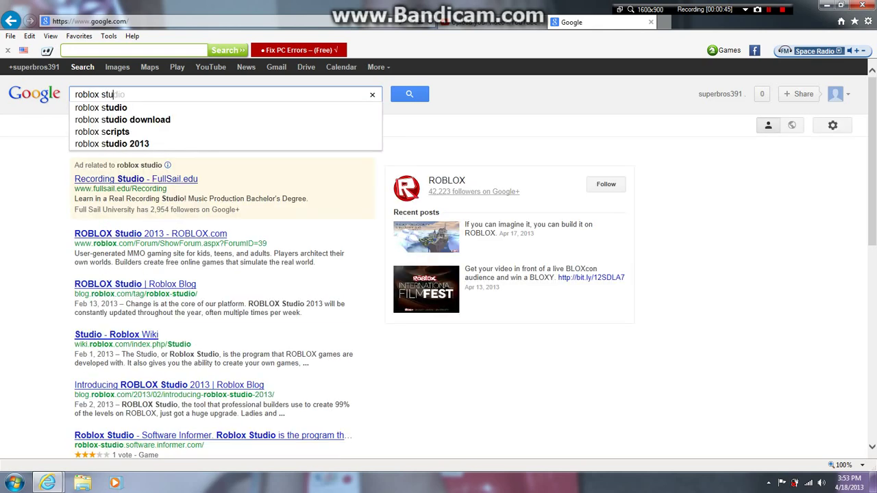
{"action": "type", "text": "dio"}
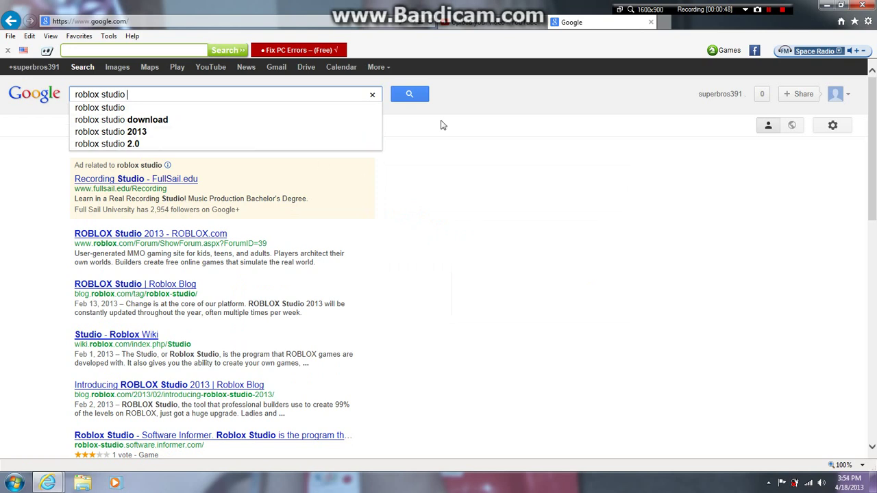
{"action": "type", "text": " download"}
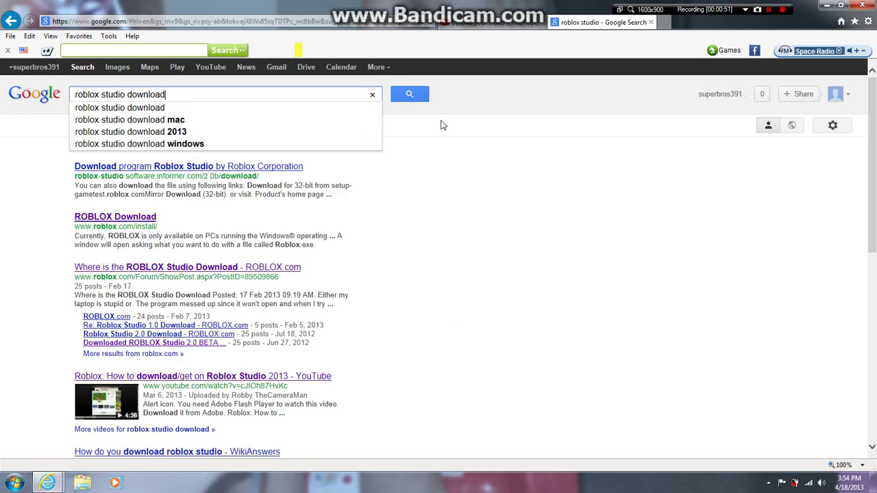
{"action": "type", "text": " 20"}
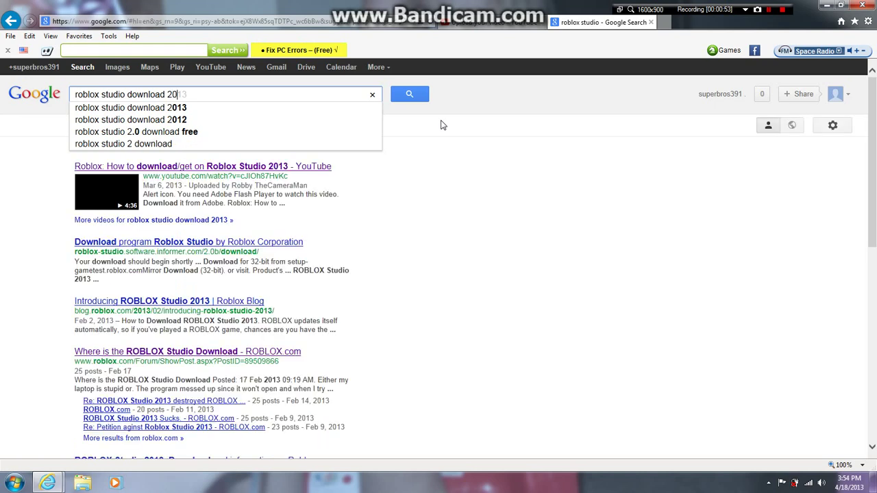
{"action": "type", "text": "13"}
{"action": "key", "text": "Return"}
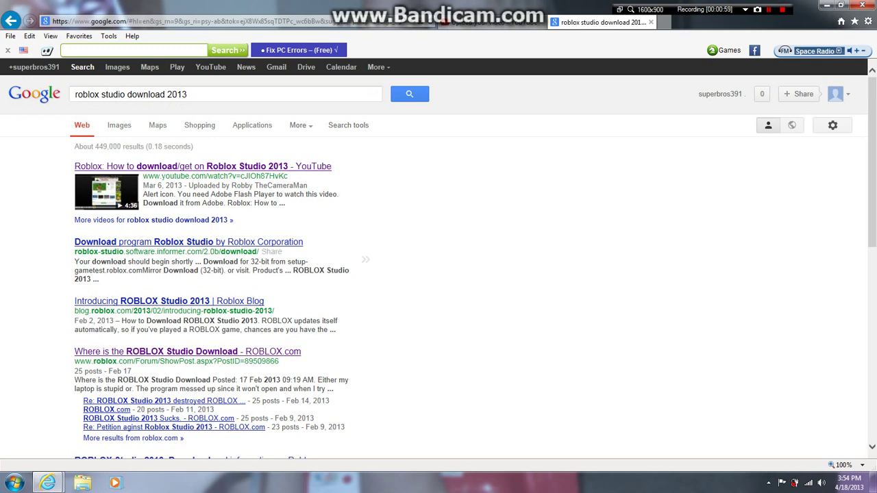
{"action": "left_click", "coordinate": [238, 305]}
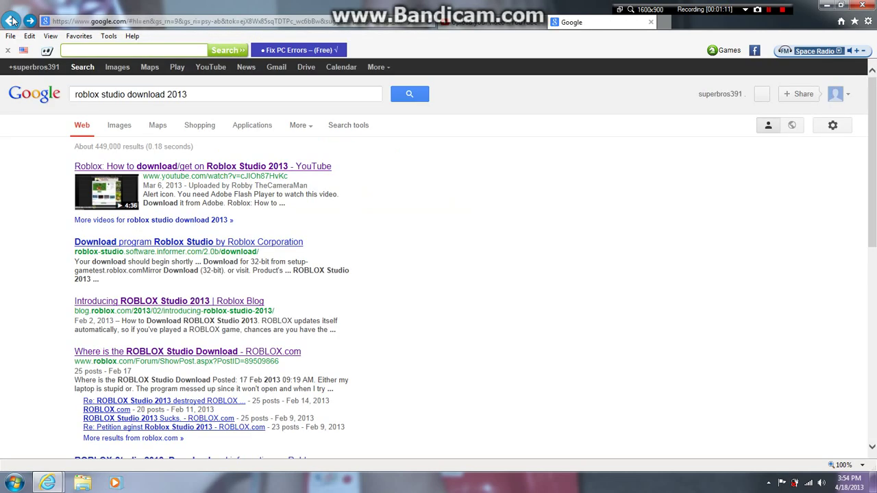
{"action": "left_click_drag", "start_coordinate": [872, 153], "coordinate": [873, 189]}
{"action": "scroll", "coordinate": [366, 332], "scroll_direction": "down", "scroll_amount": 3}
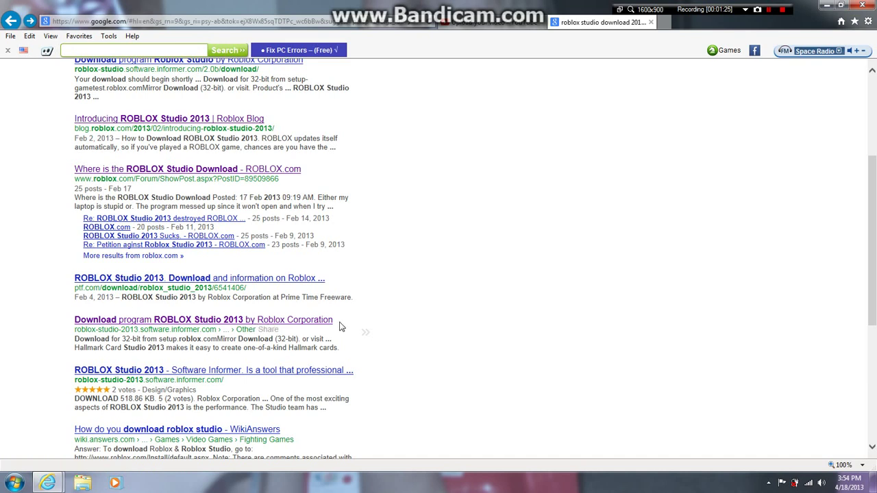
- Download ROBLOX Studio 2013 from Software Informer and run RobloxPlayerLauncher.exe
{"action": "left_click", "coordinate": [132, 323]}
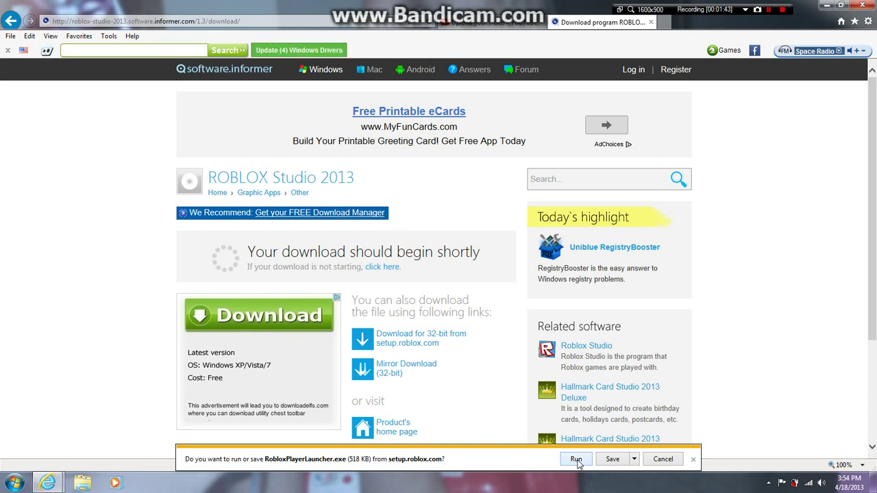
{"action": "left_click", "coordinate": [576, 460]}
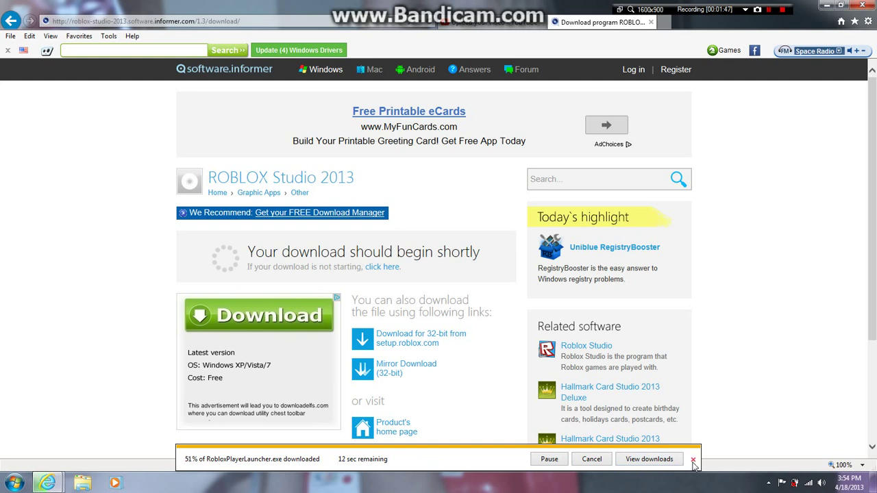
{"action": "left_click", "coordinate": [693, 460]}
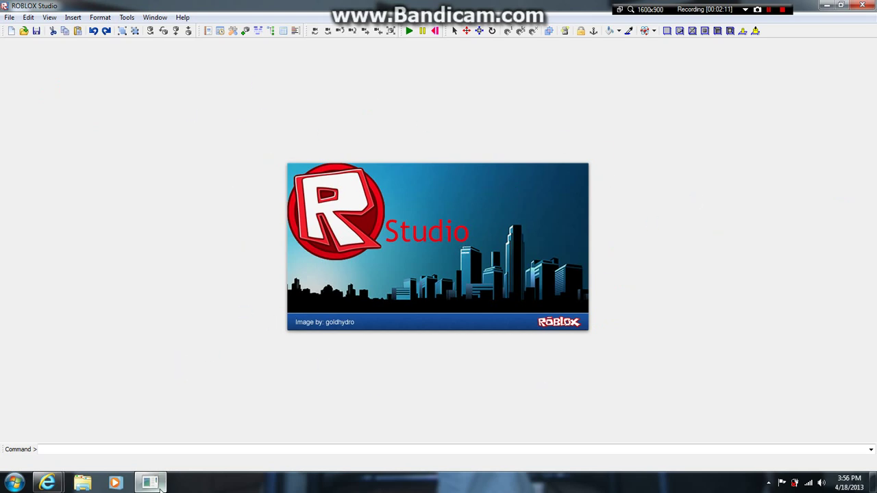
- Wait for Studio to stop 'Not Responding' and show the roblox.com Build page
{"action": "mouse_move", "coordinate": [156, 485]}
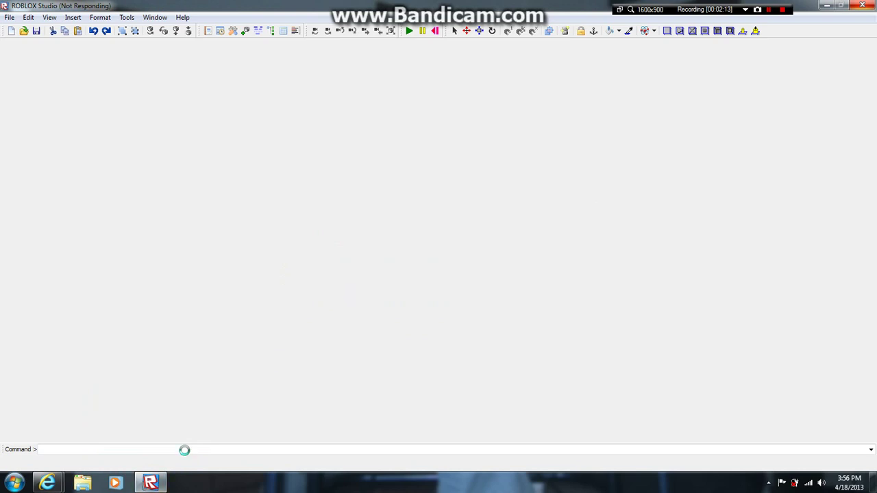
{"action": "mouse_move", "coordinate": [47, 483]}
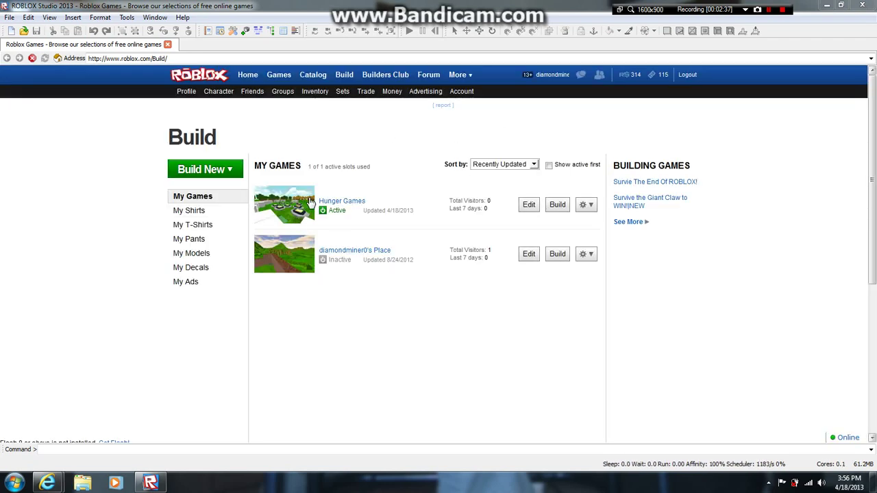
- Log out of Roblox and begin entering the username in the Member Login box
{"action": "left_click", "coordinate": [689, 76]}
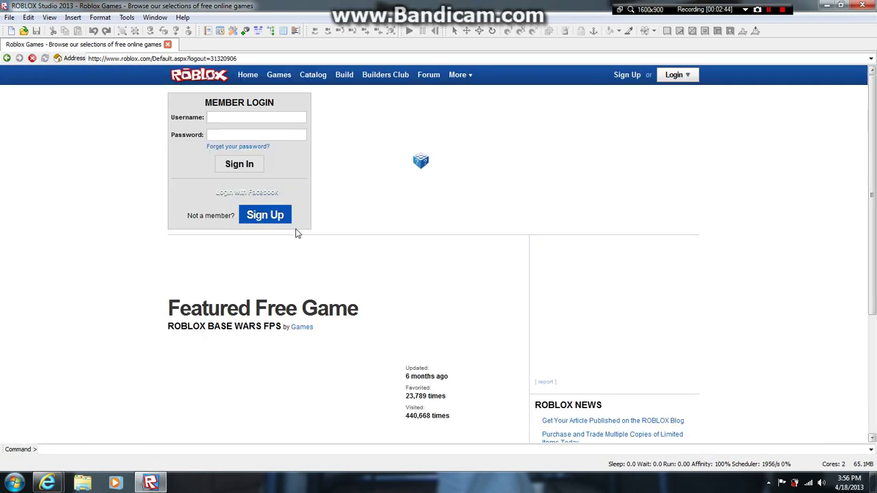
{"action": "left_click", "coordinate": [260, 123]}
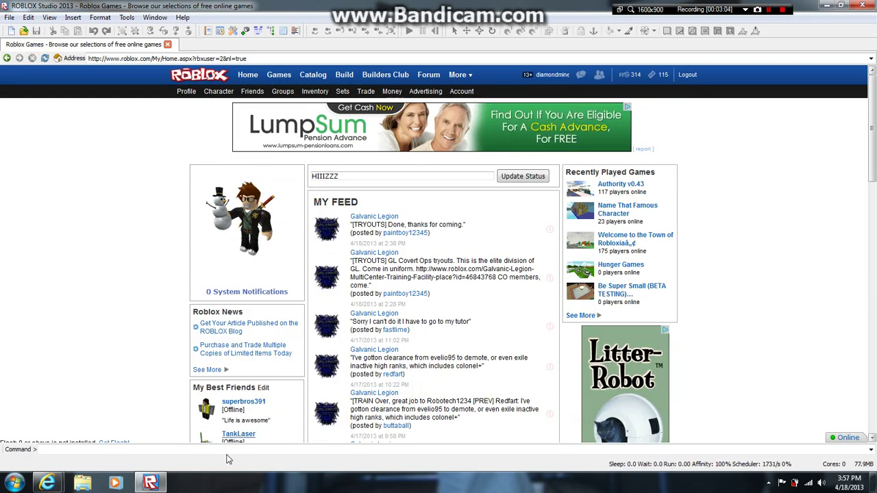
- Minimize and restore the Studio window, then scroll the home page
{"action": "left_click", "coordinate": [150, 487]}
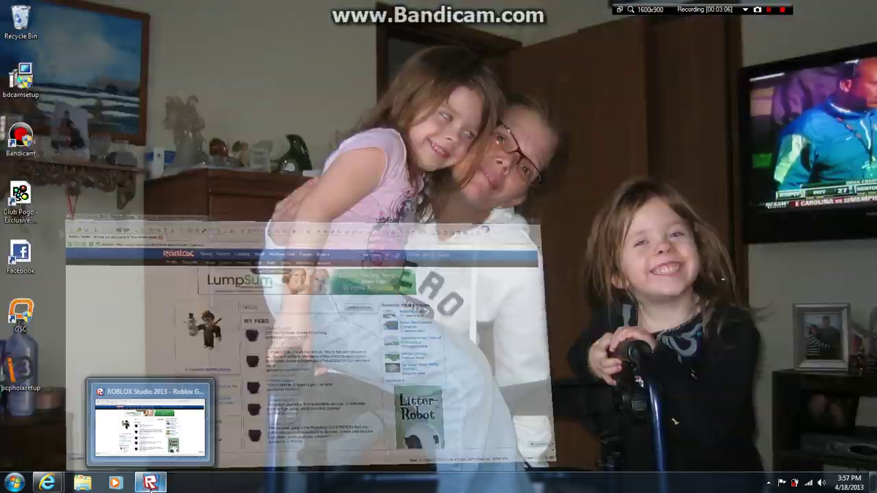
{"action": "left_click", "coordinate": [150, 485]}
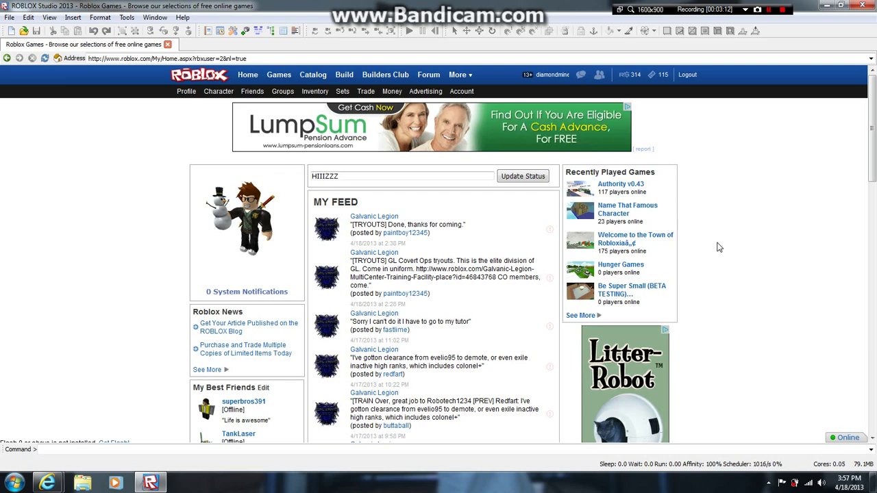
{"action": "left_click_drag", "start_coordinate": [874, 151], "coordinate": [874, 86]}
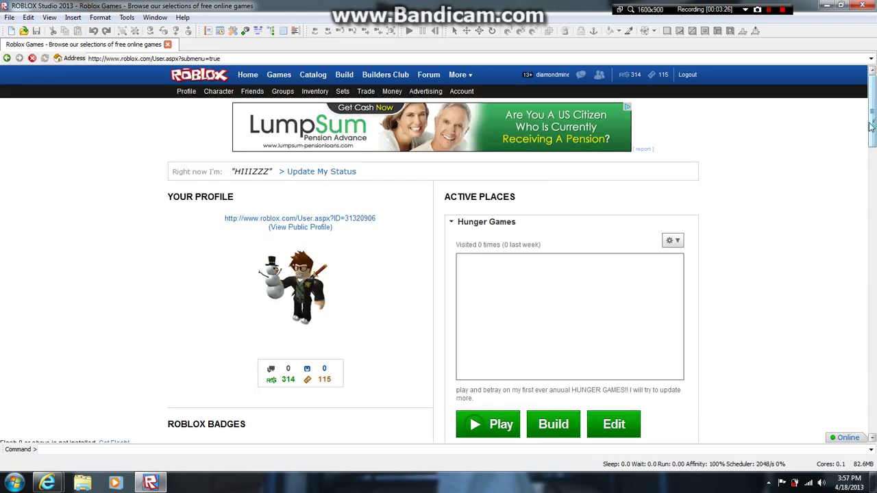
- Close ROBLOX Studio and relaunch ROBLOX Studio 2013 from the Start menu
{"action": "left_click", "coordinate": [861, 7]}
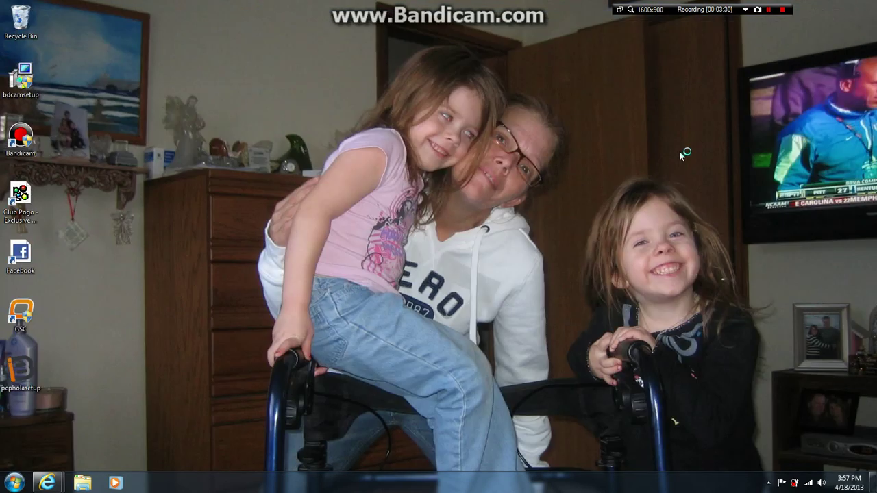
{"action": "left_click", "coordinate": [16, 483]}
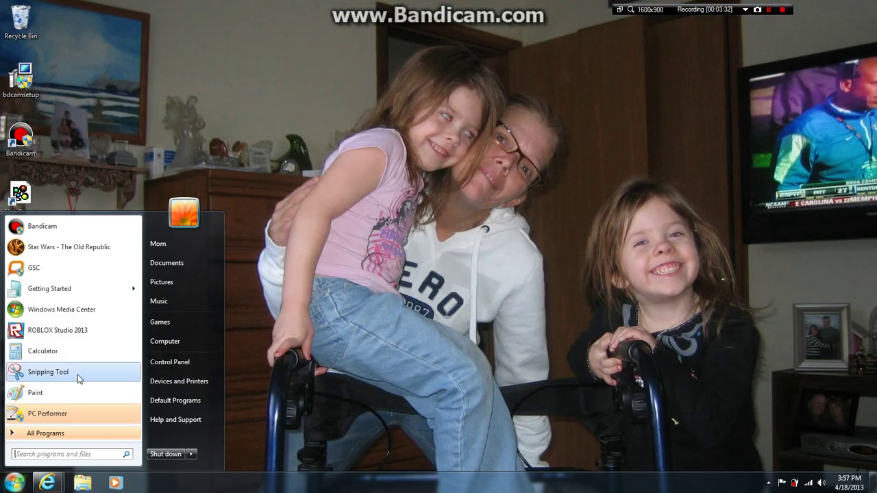
{"action": "left_click", "coordinate": [88, 329]}
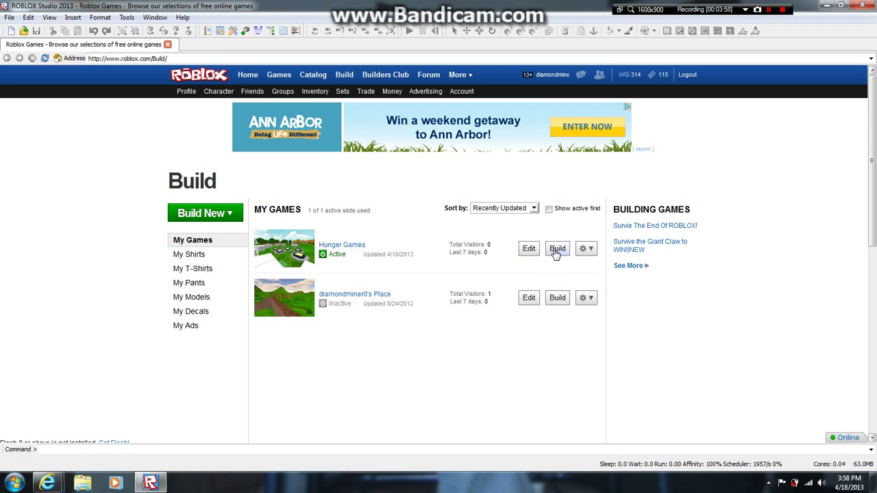
- Edit the Hunger Games place from the Build page, opening it in a Place1 tab
{"action": "left_click", "coordinate": [529, 249]}
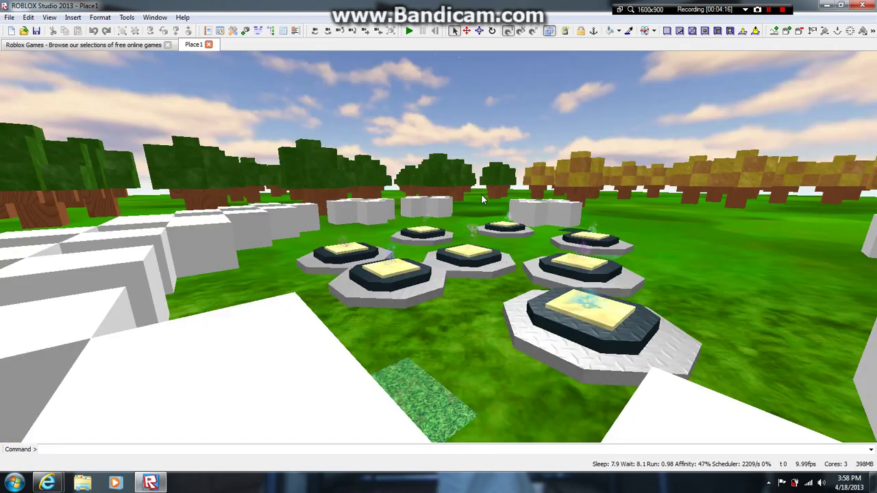
- Turn the camera toward the open field and toggle the toolbar overflow chevron
{"action": "mouse_move", "coordinate": [310, 253]}
{"action": "right_mouse_down"}
{"action": "mouse_move", "coordinate": [306, 267]}
{"action": "mouse_move", "coordinate": [370, 265]}
{"action": "mouse_move", "coordinate": [312, 265]}
{"action": "right_mouse_up"}
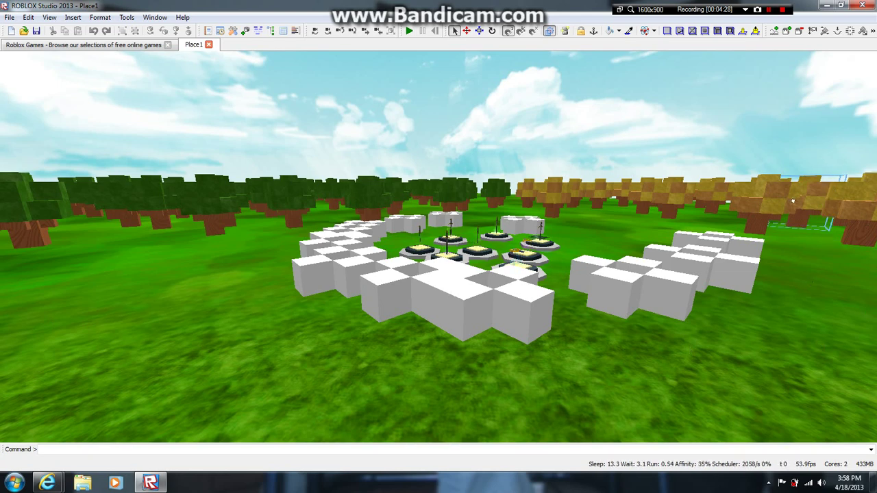
{"action": "left_click", "coordinate": [873, 32]}
{"action": "left_click", "coordinate": [873, 32]}
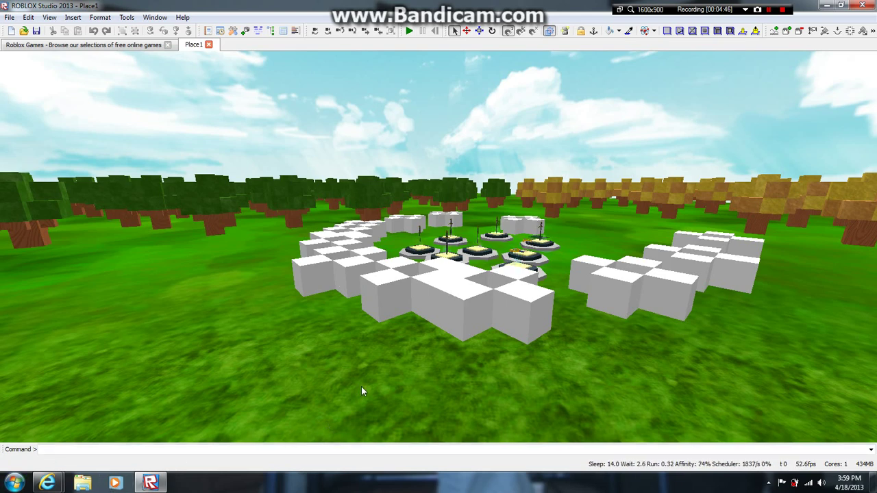
- Fly with W/A/S/D over the white bricks, grass and sword pads
{"action": "key", "text": "w"}
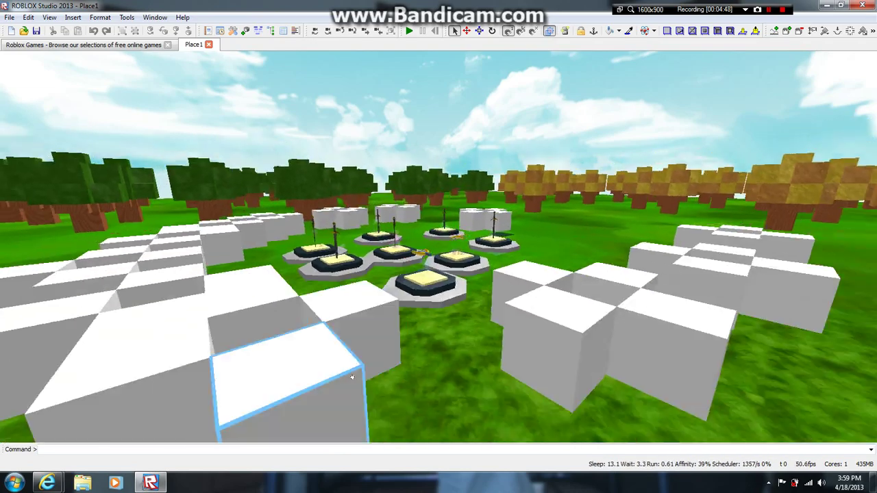
{"action": "key", "text": "d"}
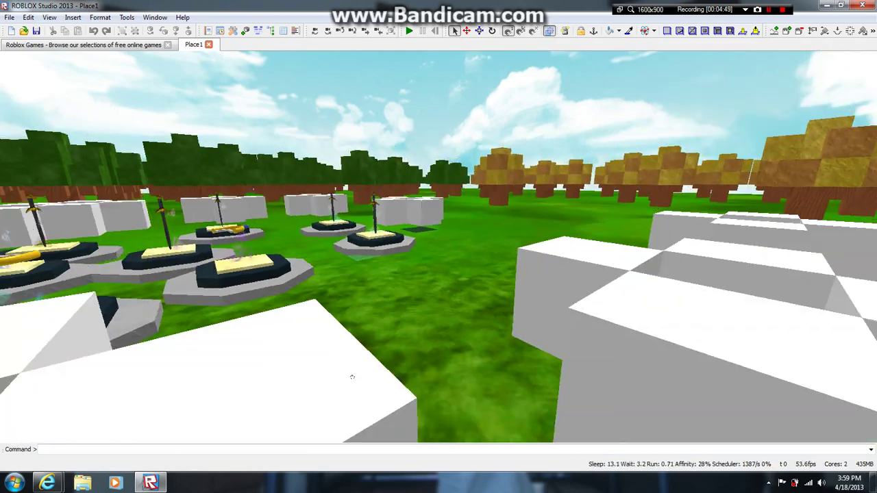
{"action": "key", "text": "a"}
{"action": "key", "text": "d"}
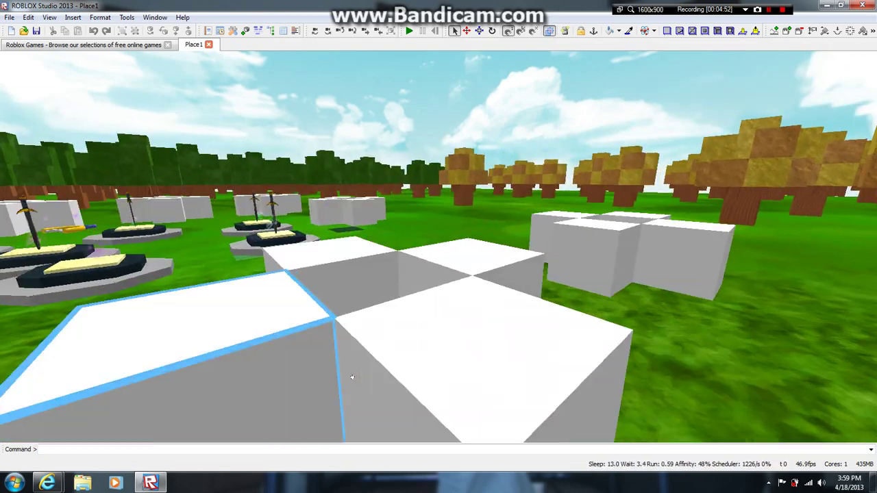
{"action": "key", "text": "s"}
{"action": "key", "text": "w"}
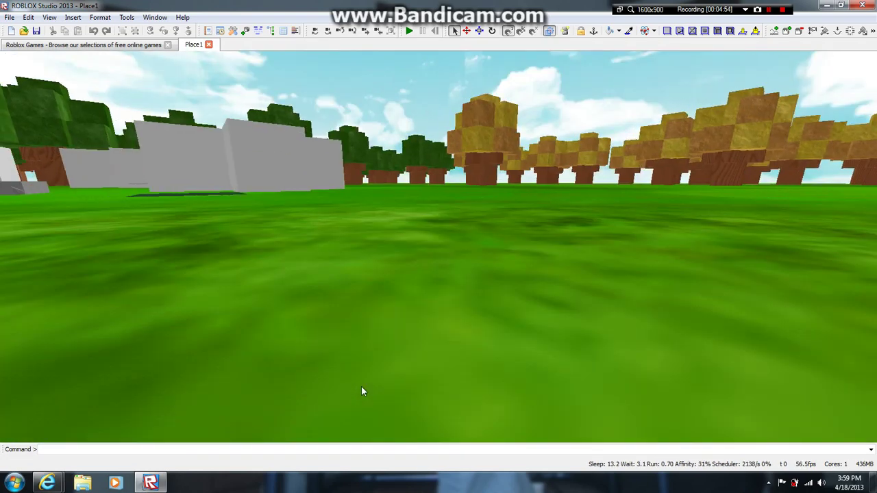
{"action": "key", "text": "w"}
{"action": "mouse_move", "coordinate": [362, 391]}
{"action": "right_mouse_down"}
{"action": "mouse_move", "coordinate": [352, 377]}
{"action": "mouse_move", "coordinate": [363, 390]}
{"action": "right_mouse_up"}
{"action": "key", "text": "s"}
{"action": "key", "text": "a"}
{"action": "key", "text": "d"}
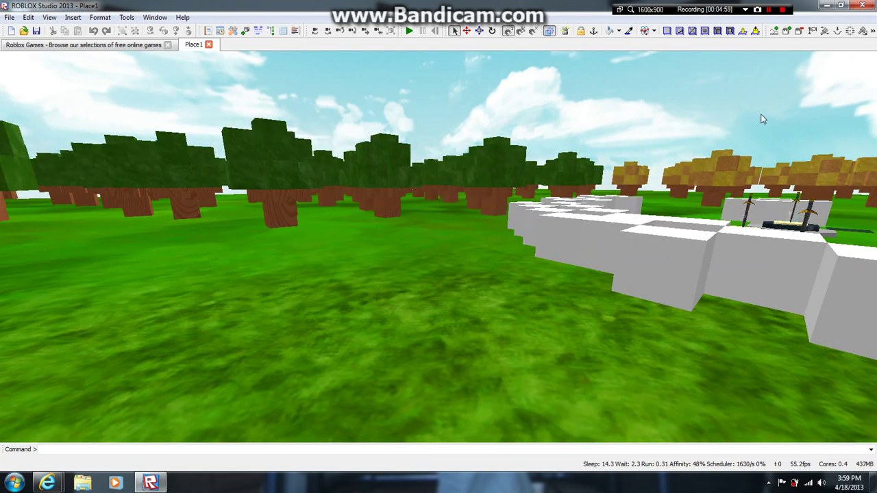